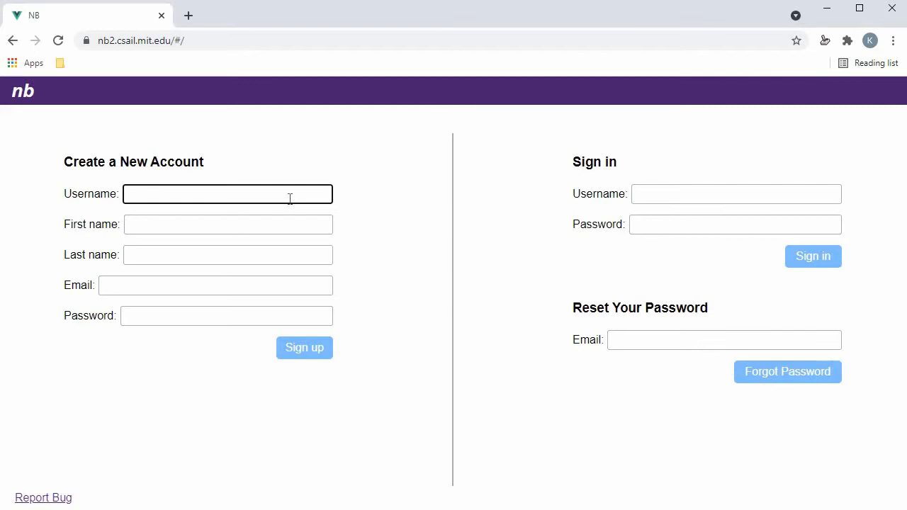
- Enter a username, first and last name, e-mail address and password for the new NB account
type("testaccount")
key("Tab")
type("Tester")
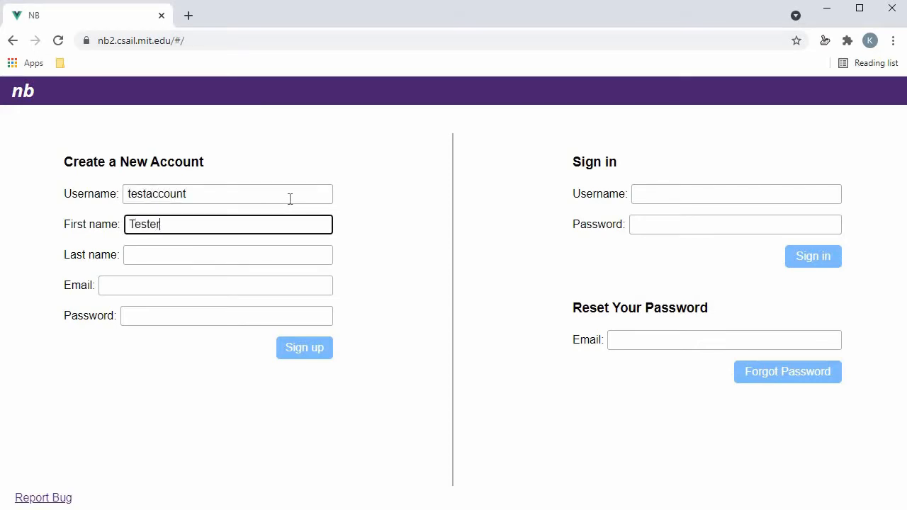
key("Tab")
type("Account")
key("Tab")
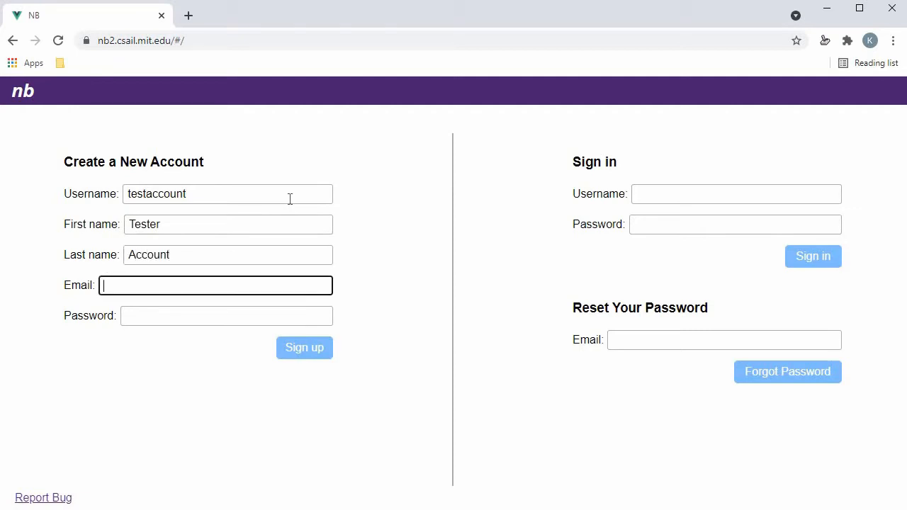
key("Tab")
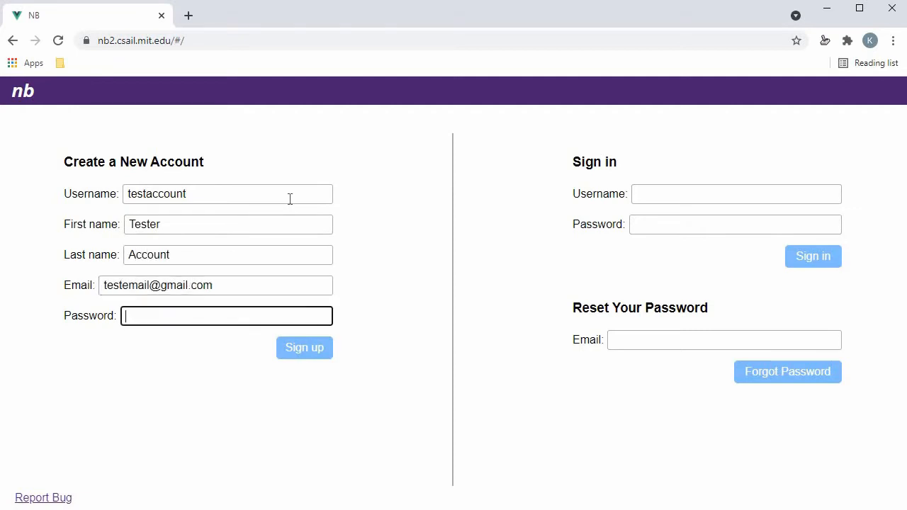
type("•••••••••••")
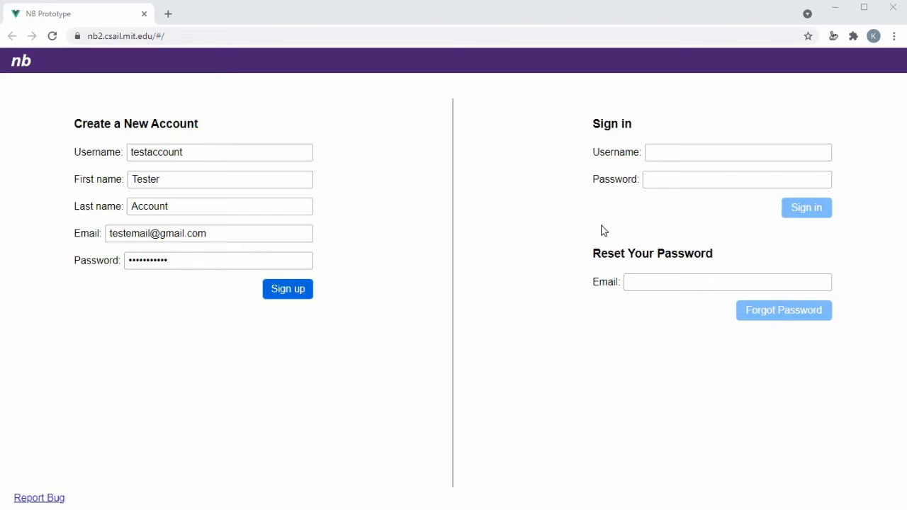
- Sign in with the new account's username and password
left_click(673, 152)
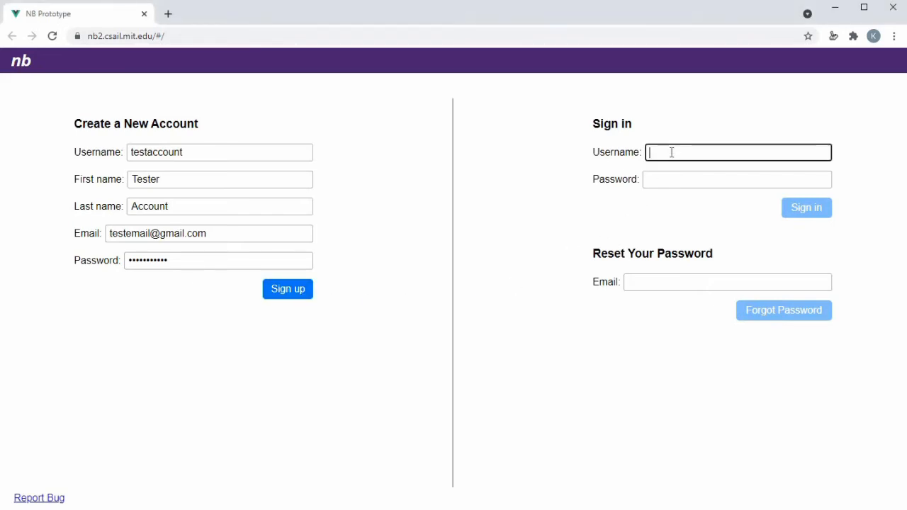
type("testaccount")
key("Tab")
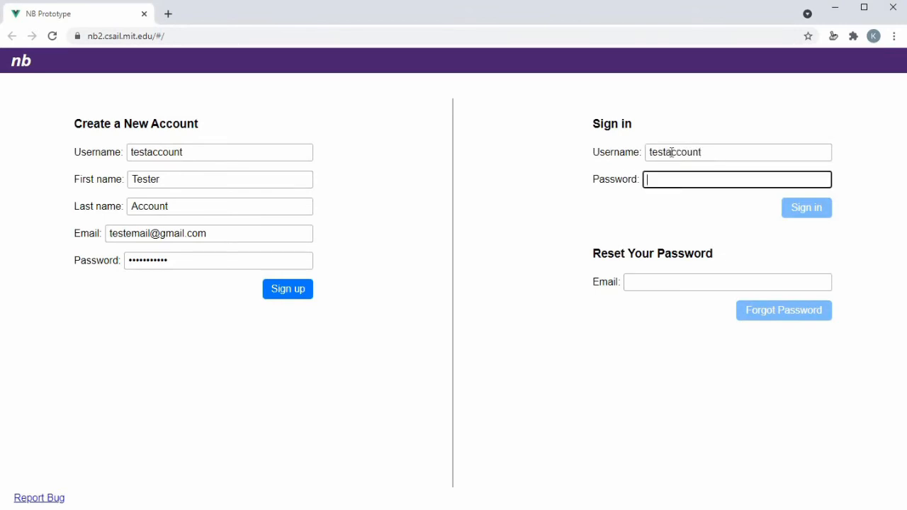
type("•••••••••••")
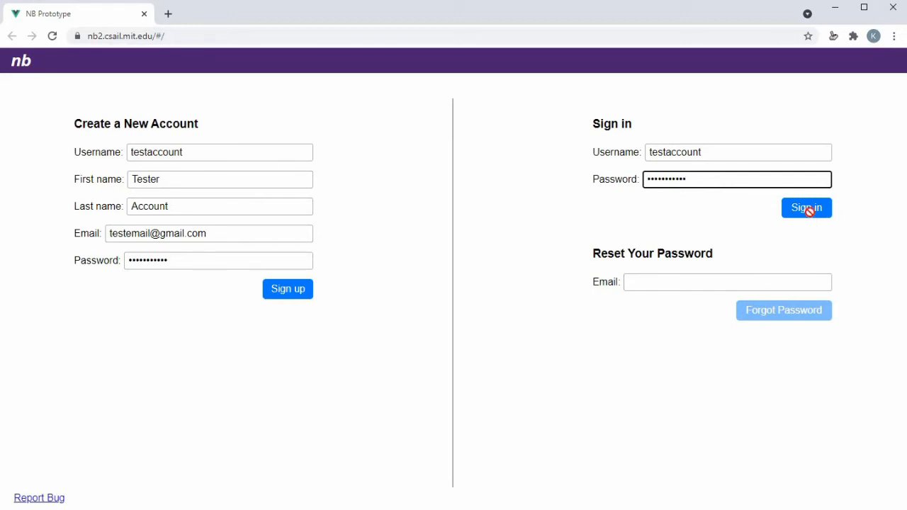
left_click(811, 209)
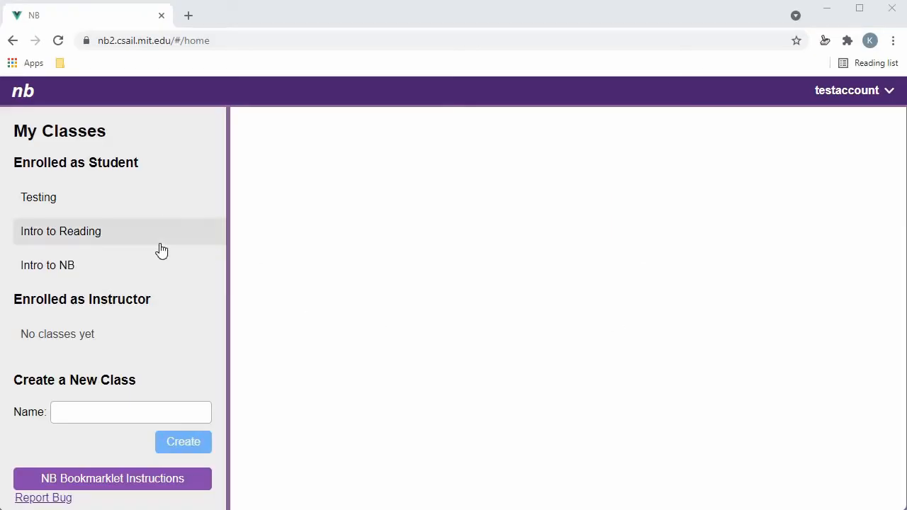
- Drag the NB Bookmarklet from its setup instructions onto the browser's bookmarks bar
left_click(124, 480)
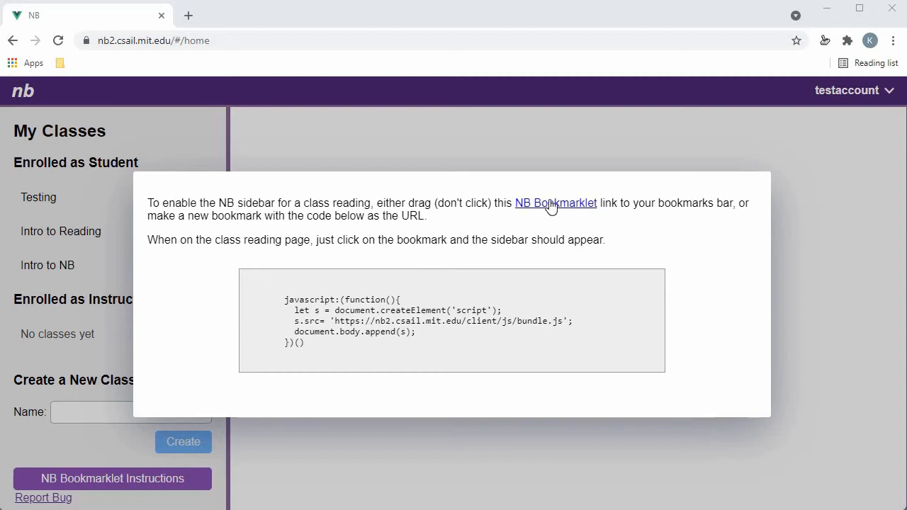
left_click_drag(551, 206, 304, 62)
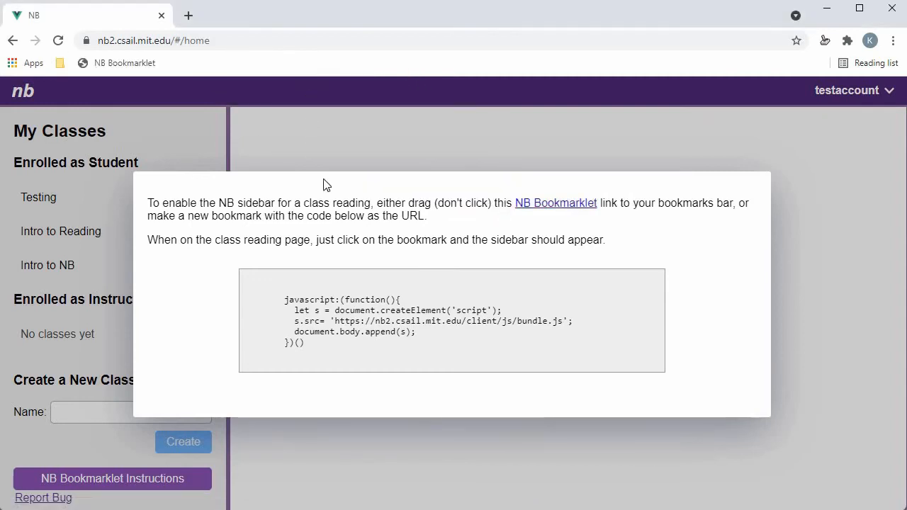
triple_click(302, 349)
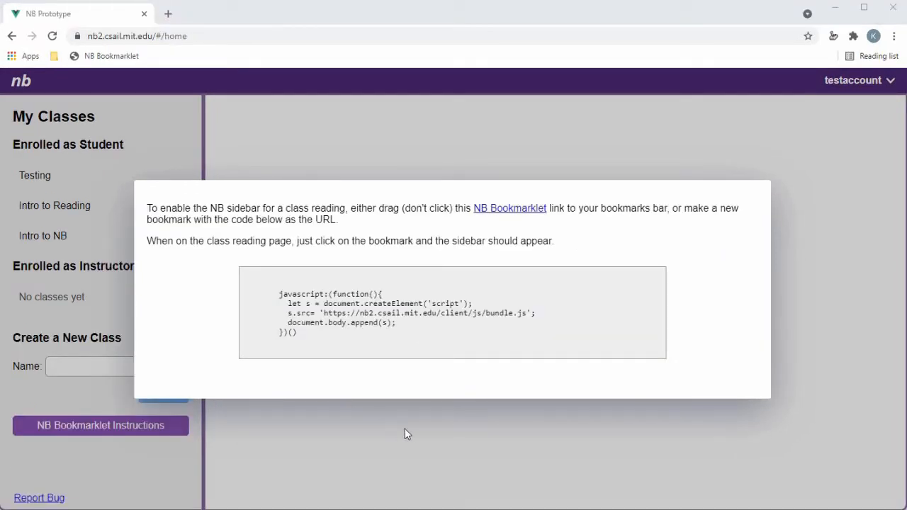
left_click(422, 402)
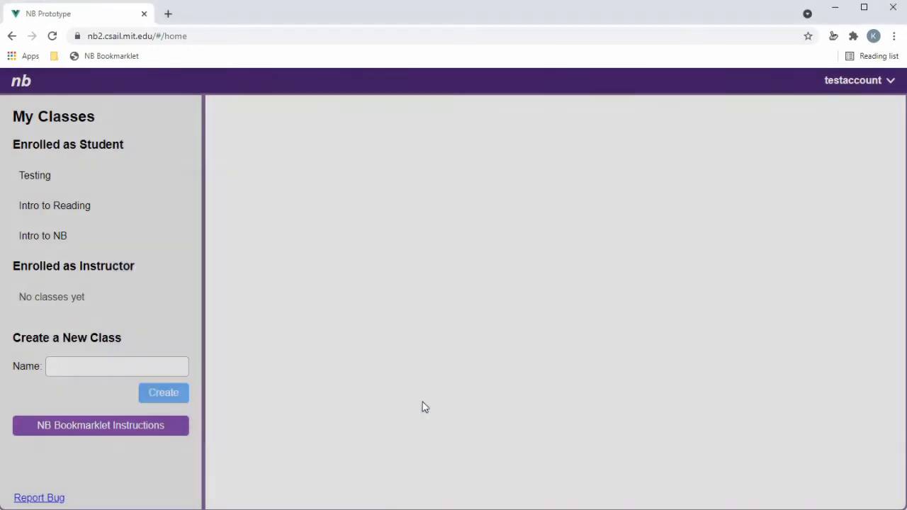
- Open the Read Me reading in the Intro to NB class's Starting Assignments folder
left_click(63, 242)
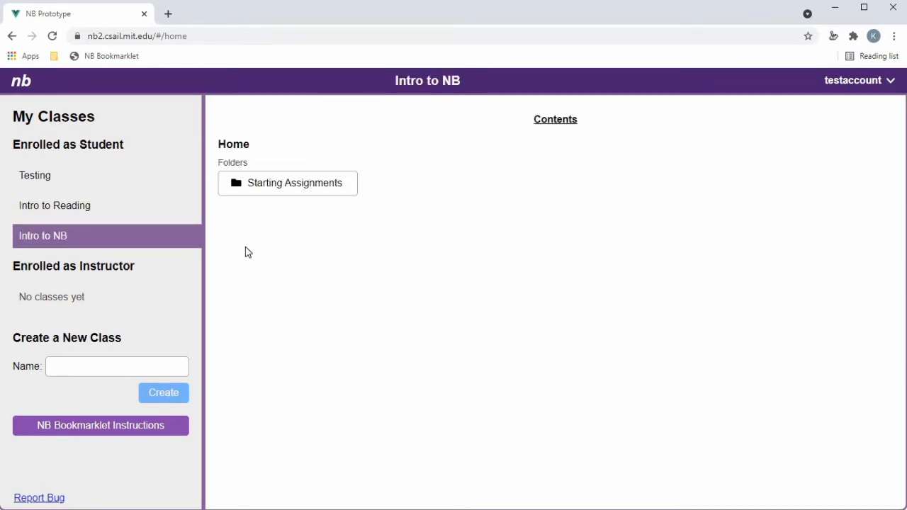
left_click(269, 190)
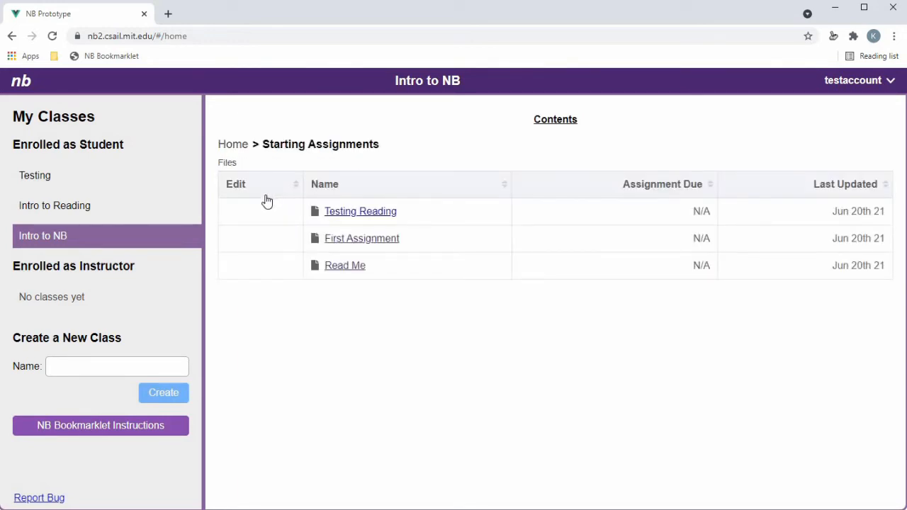
left_click(346, 267)
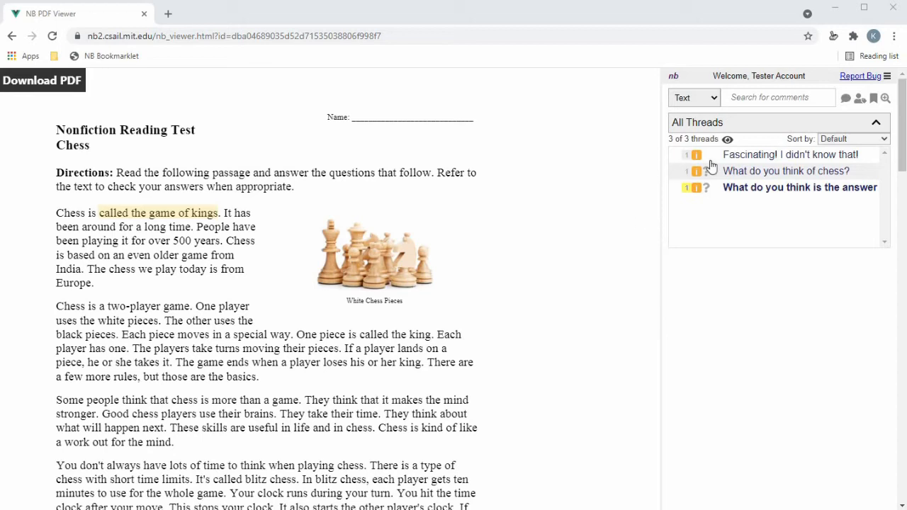
- Upvote the 'Fascinating! I didn't know that!' comment and sort threads by Reply Requests
left_click(733, 162)
left_click(734, 162)
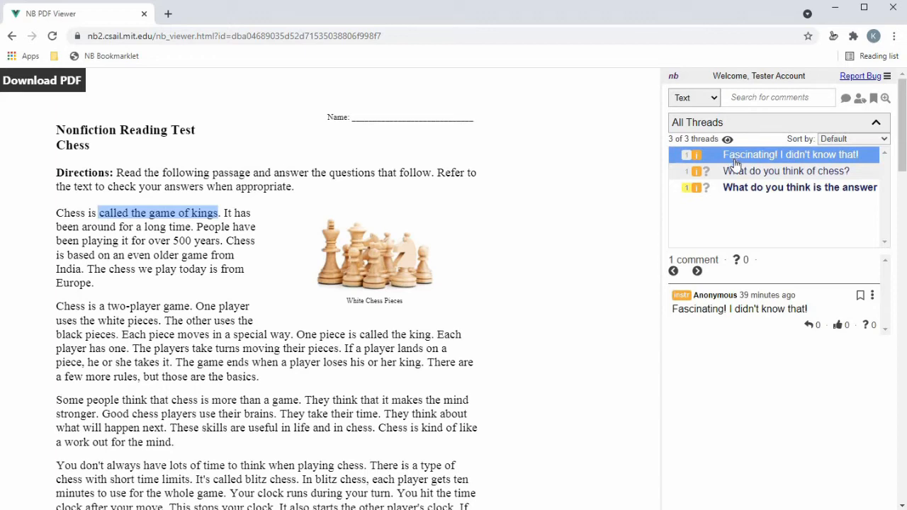
left_click(840, 329)
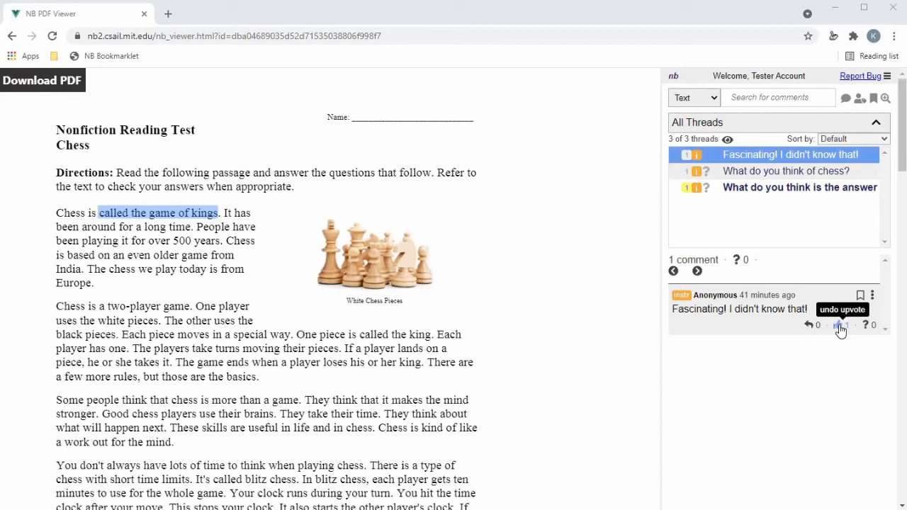
left_click(843, 141)
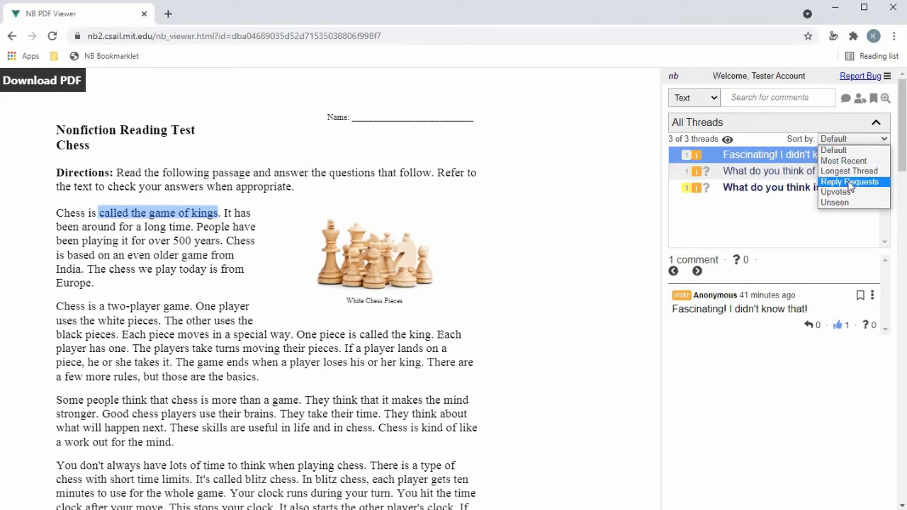
left_click(850, 182)
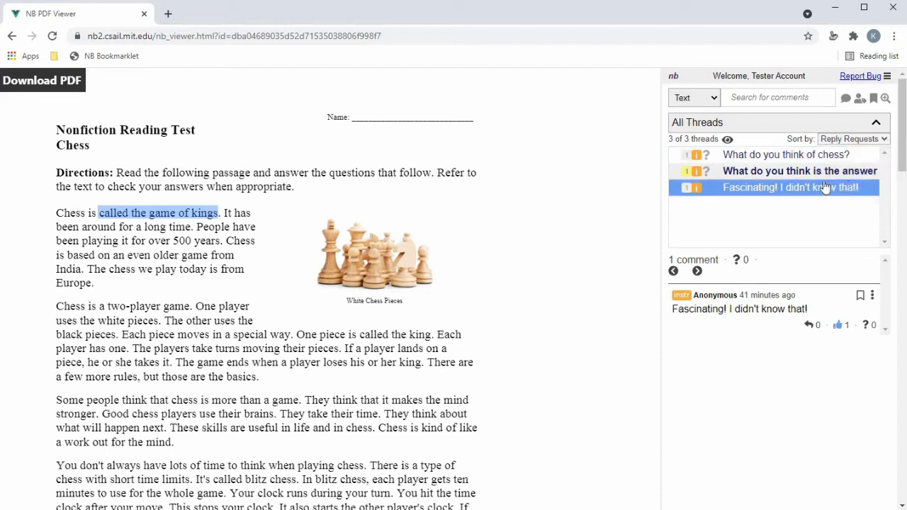
- Reply 'I think chess is great!' under your own name to the 'What do you think of chess?' thread
left_click(724, 160)
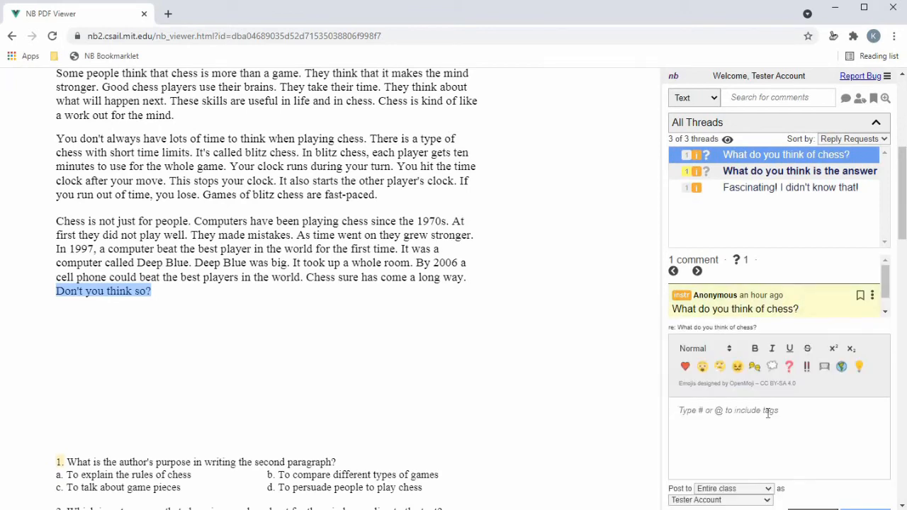
type("I think ches")
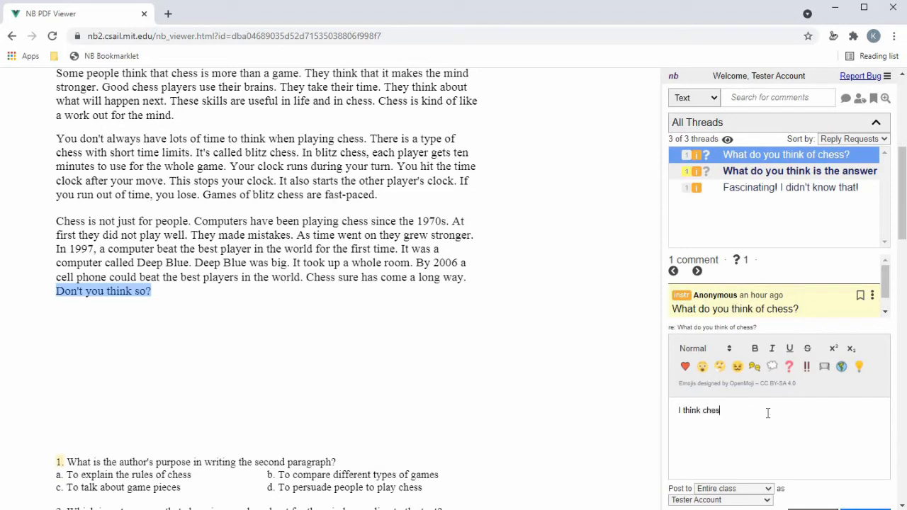
type("s is great!")
scroll(767, 483, "down", 1)
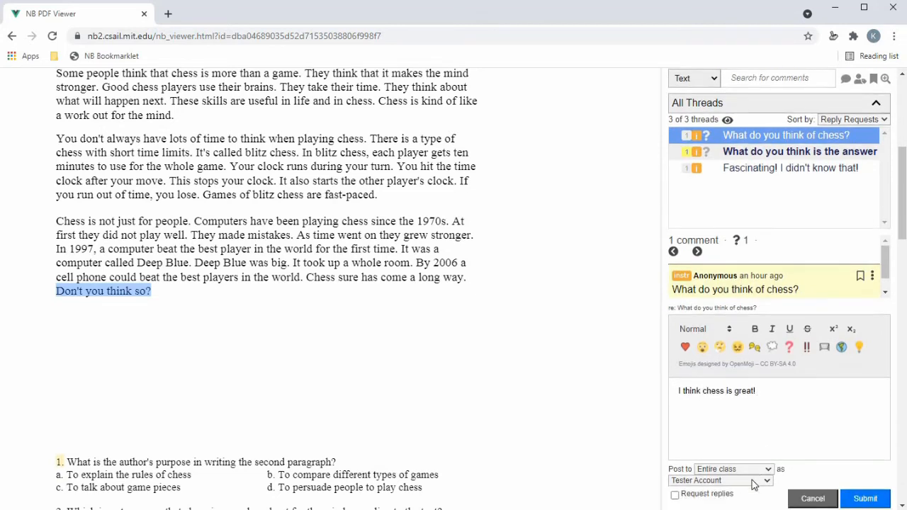
left_click(752, 482)
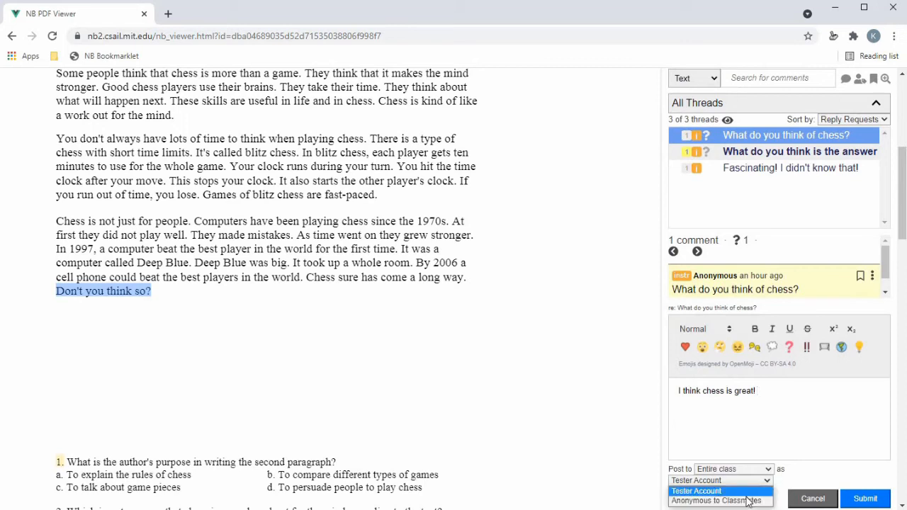
left_click(748, 492)
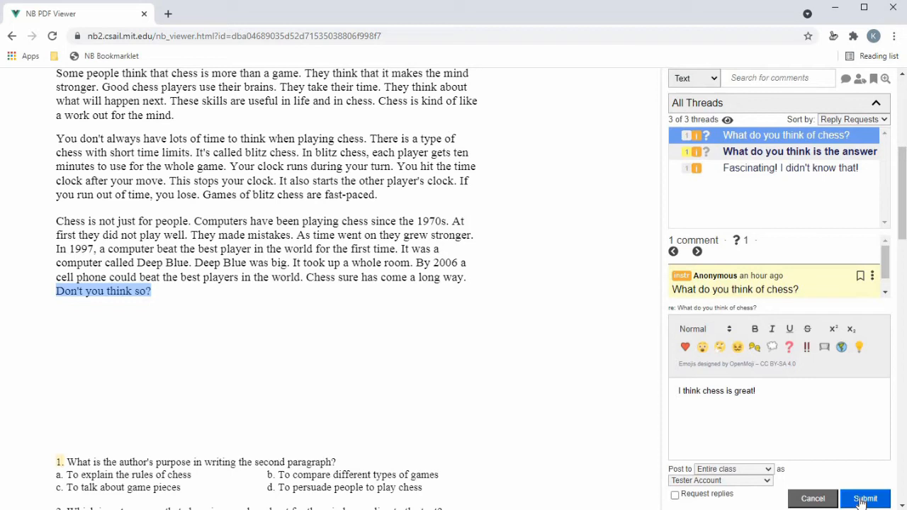
left_click(865, 500)
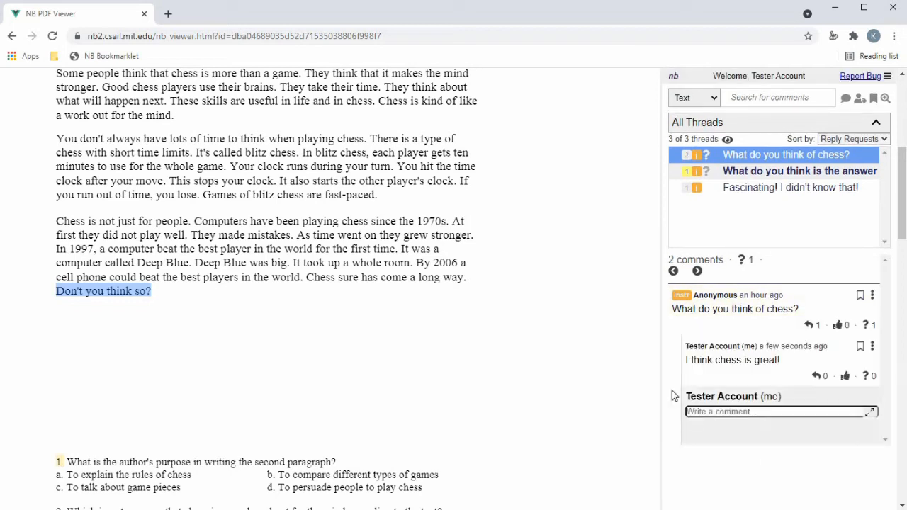
scroll(680, 374, "up", 1)
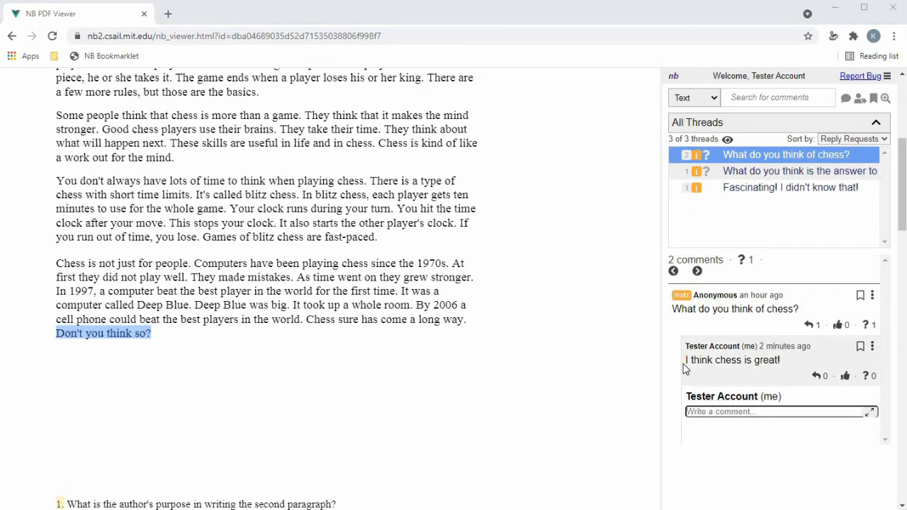
- Bookmark the 'What do you think is the answer to this question?' comment, then clear the bookmark filter
left_click(735, 179)
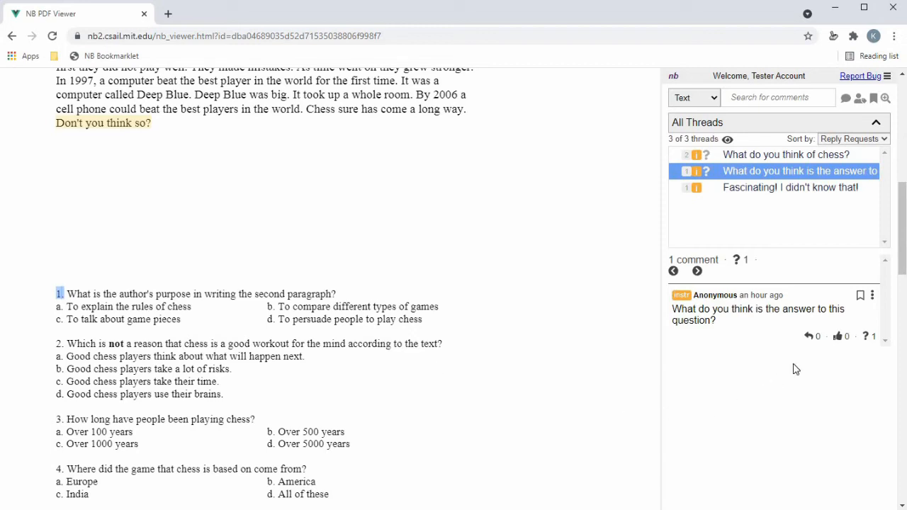
left_click(861, 298)
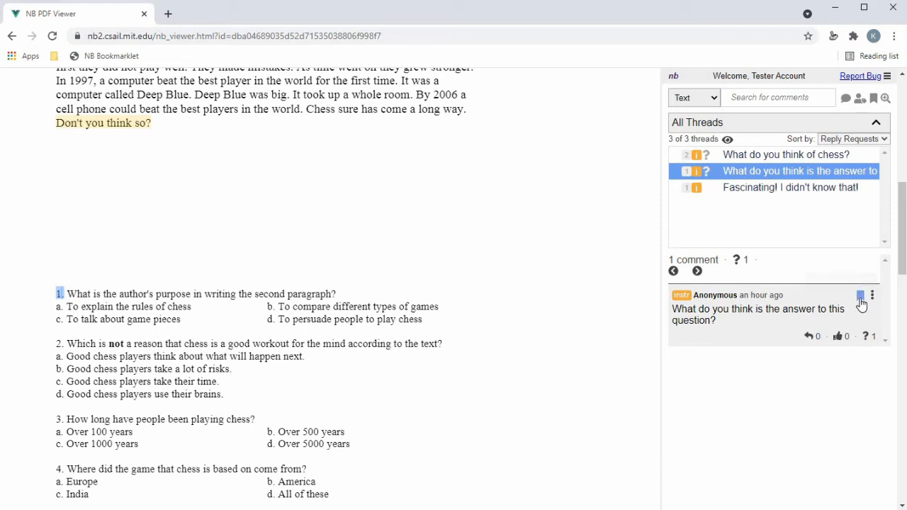
left_click(874, 101)
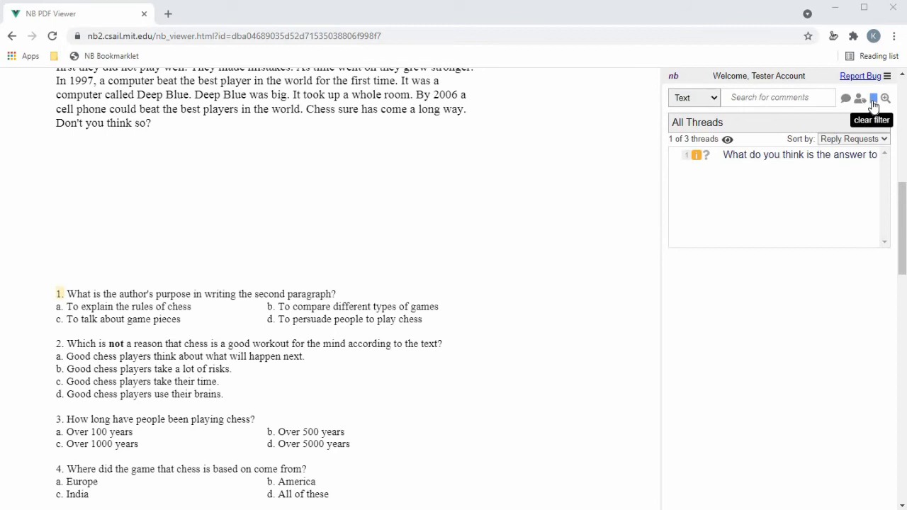
left_click(874, 102)
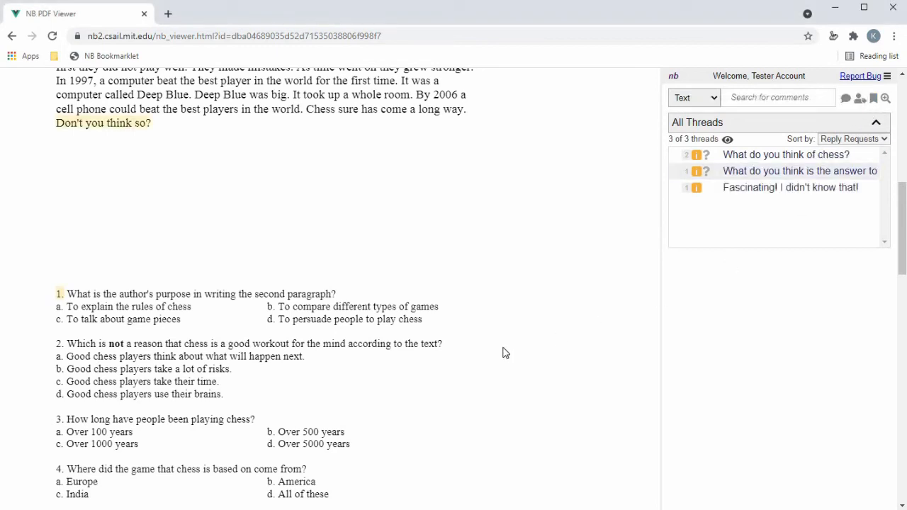
scroll(504, 354, "up", 6)
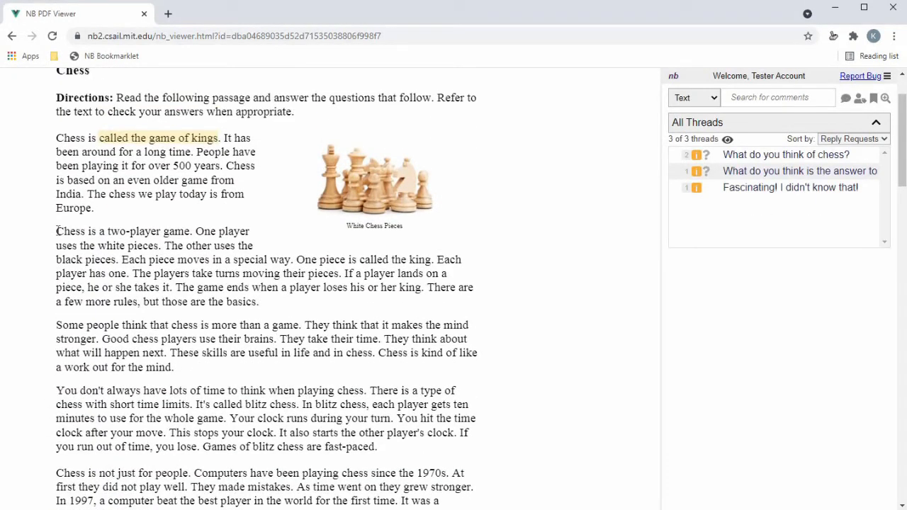
- Highlight 'Chess is a two-player game' and write 'Wow that's really interesting!' with 'BOLD!!!' in bold
left_click_drag(56, 231, 190, 231)
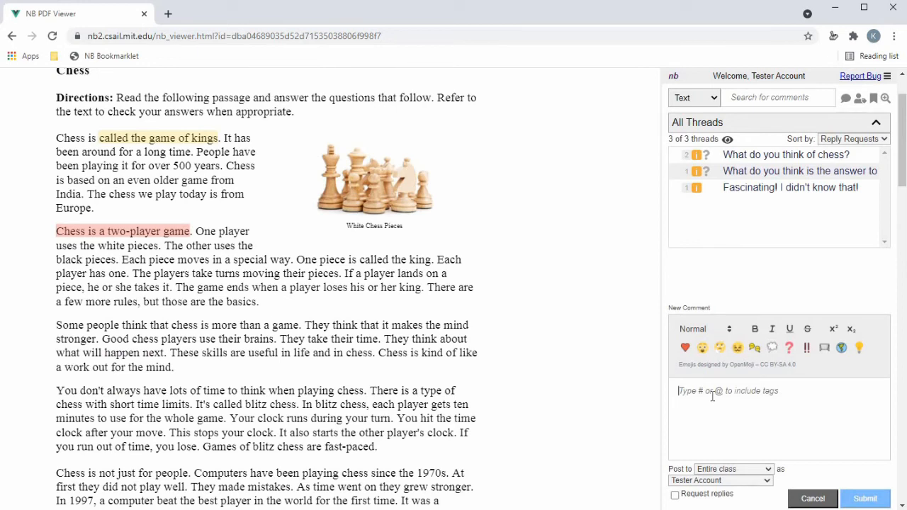
type("Wow")
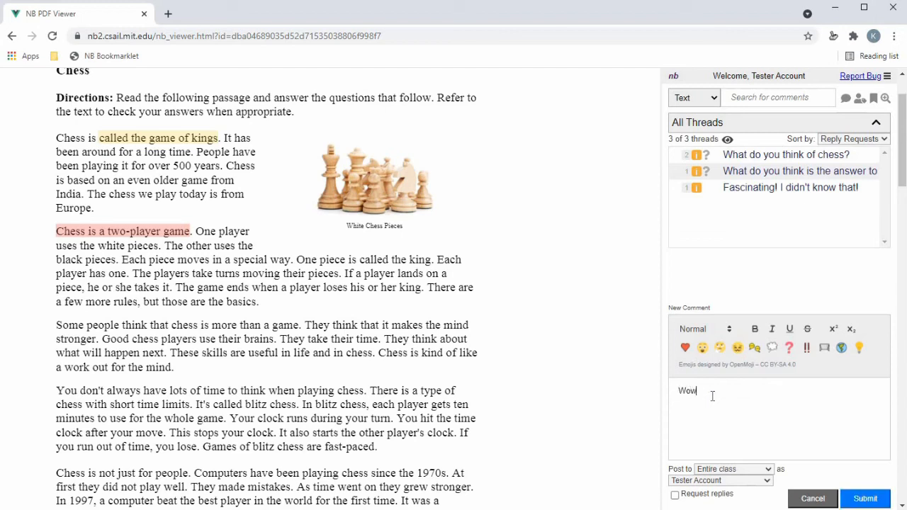
type(" that's really interesting!")
left_click(756, 330)
type("BOLD!!!")
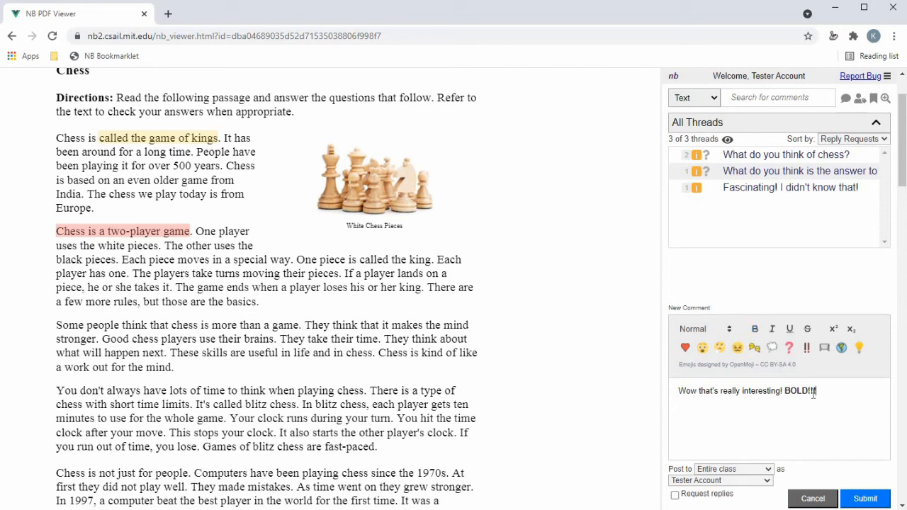
- Post the comment to the entire class under your own name, with replies requested
left_click(744, 471)
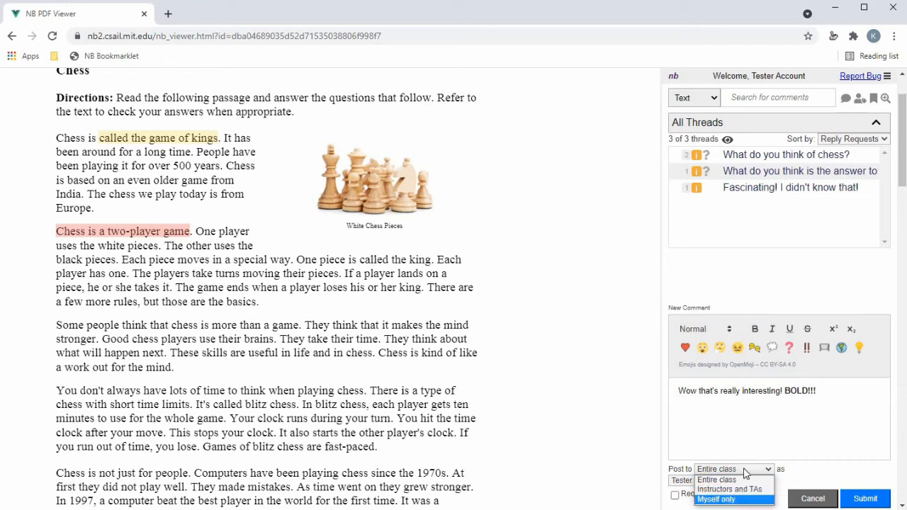
left_click(735, 484)
left_click(735, 482)
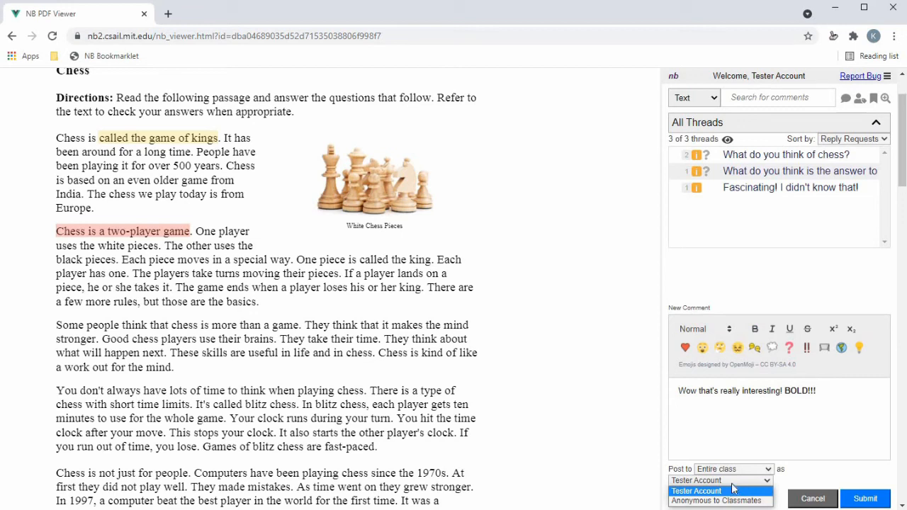
left_click(735, 491)
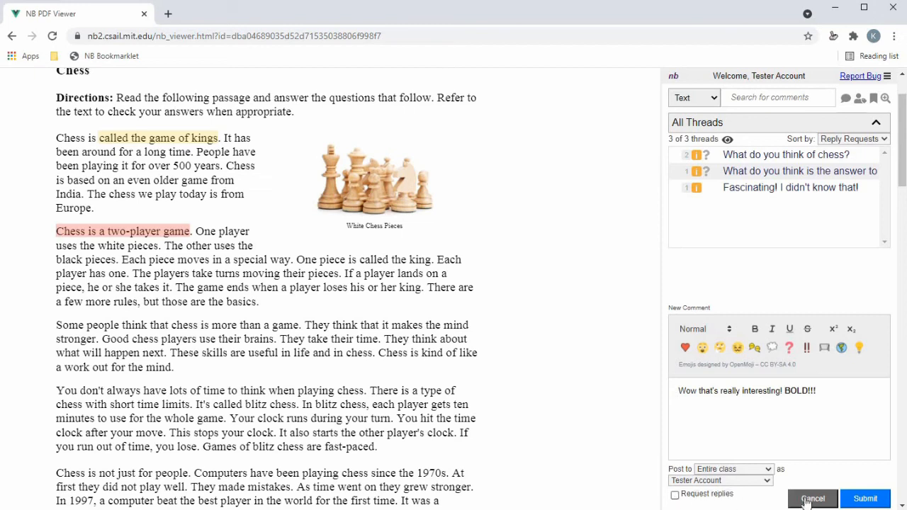
left_click(675, 495)
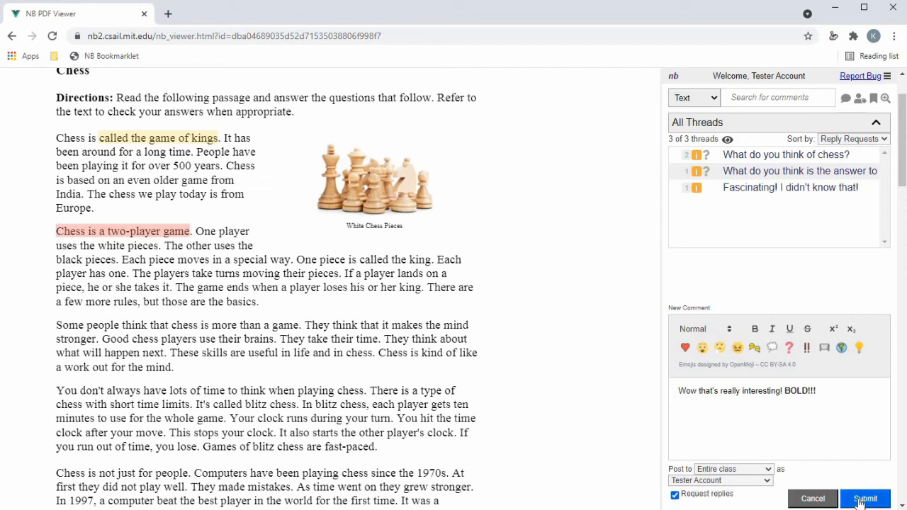
left_click(861, 501)
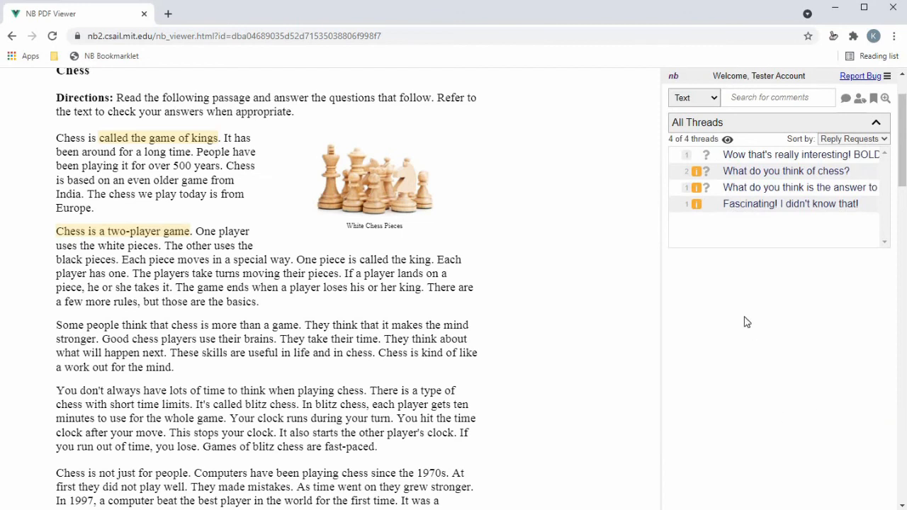
left_click(674, 162)
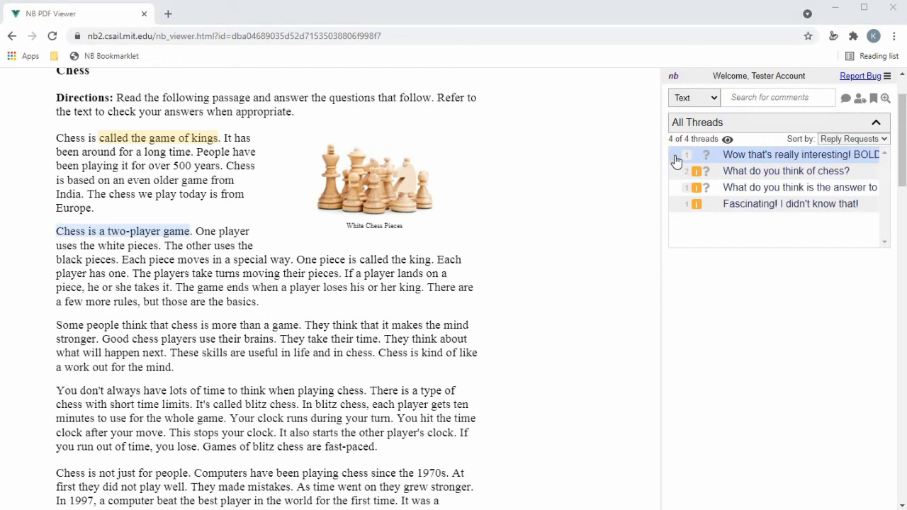
left_click(729, 139)
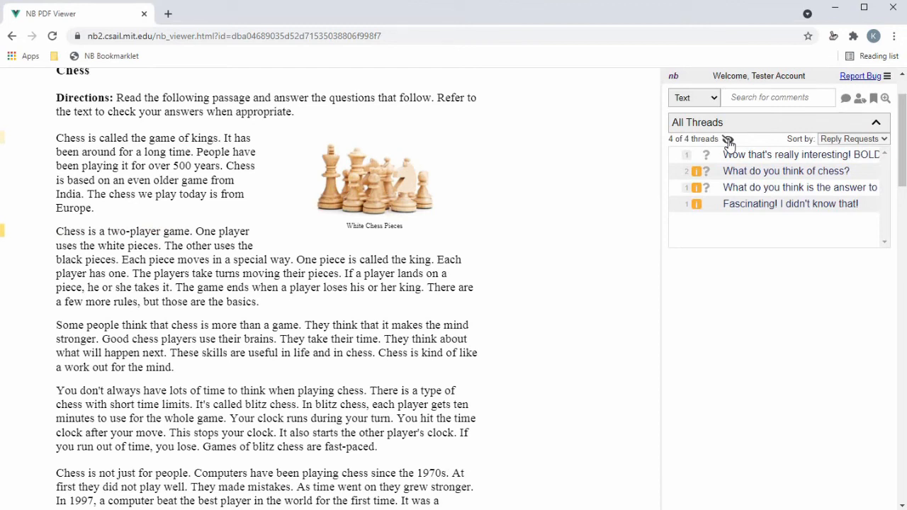
left_click(729, 141)
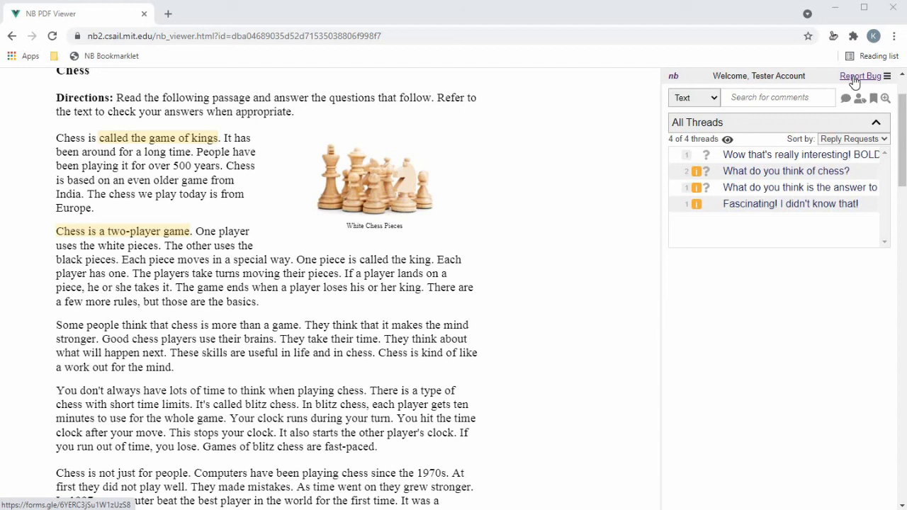
- Go to the NB home page, view Your Profile, then log out of the account
left_click(673, 78)
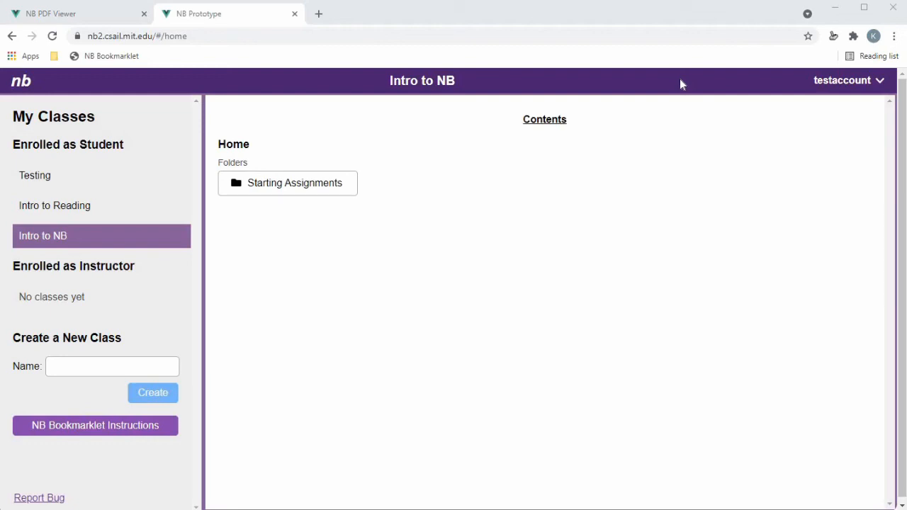
left_click(878, 85)
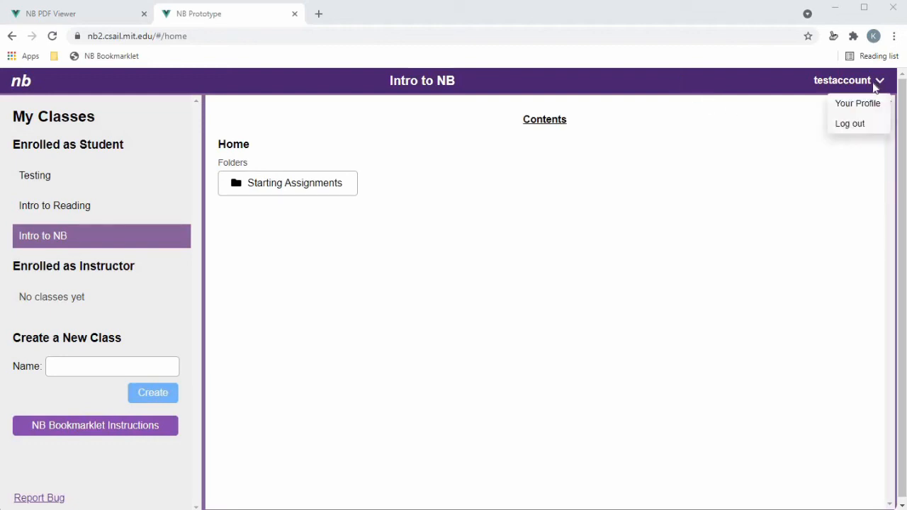
left_click(879, 83)
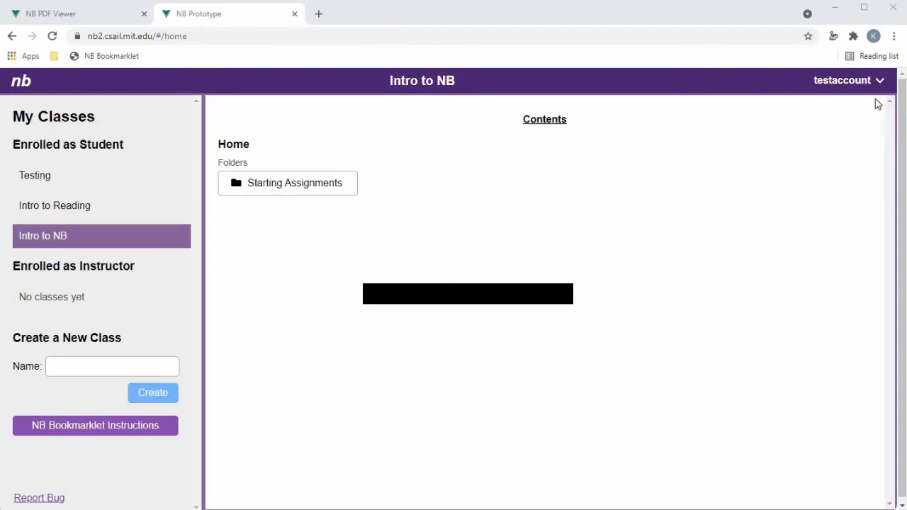
left_click(855, 106)
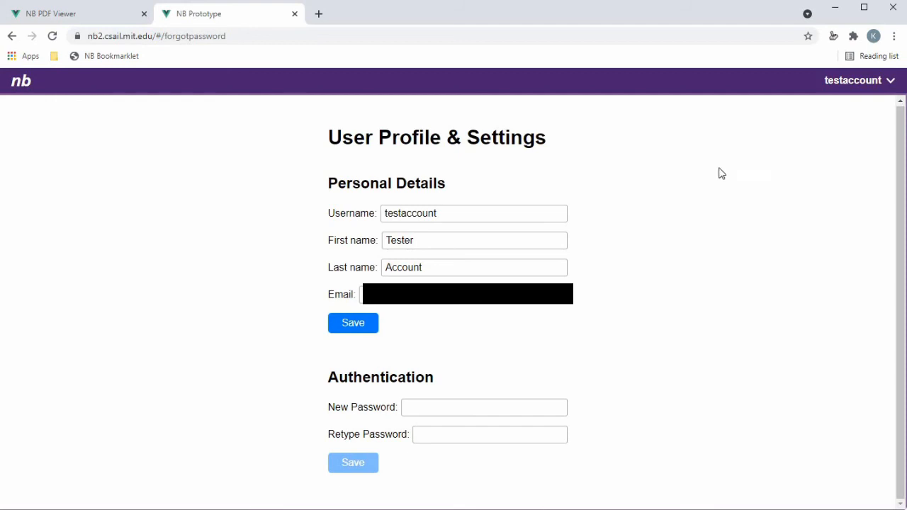
left_click(886, 84)
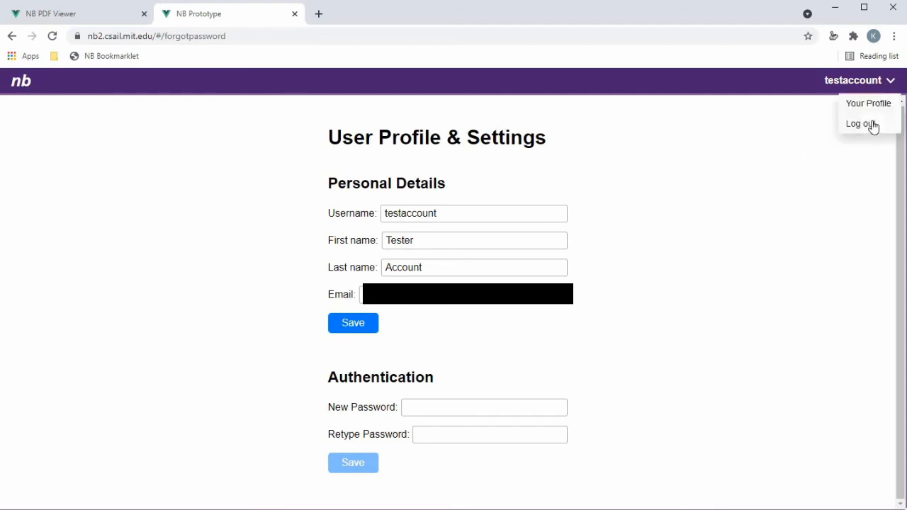
left_click(861, 124)
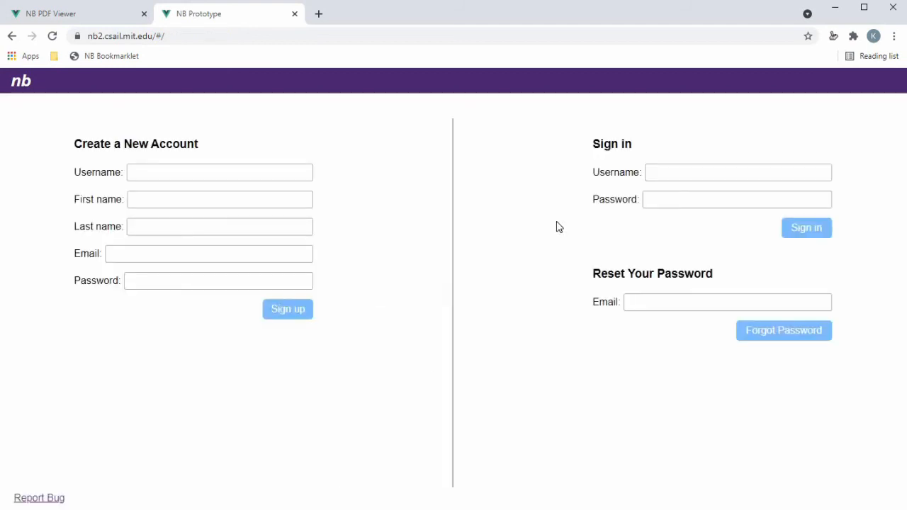